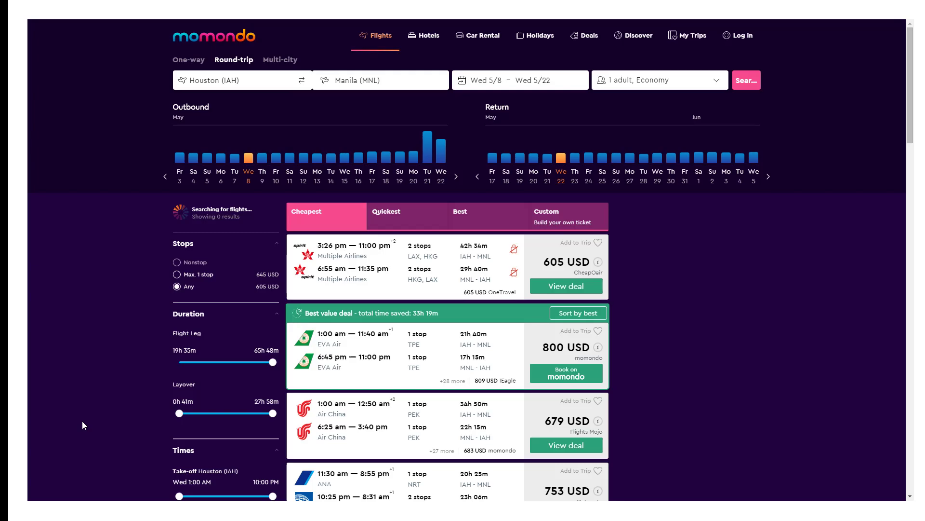
scroll(81, 422, "down", 1)
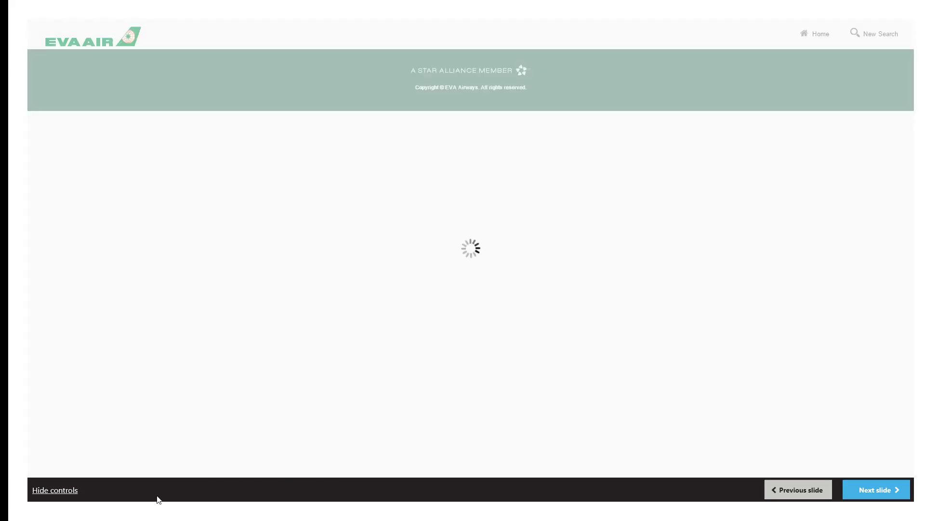
scroll(87, 460, "down", 2)
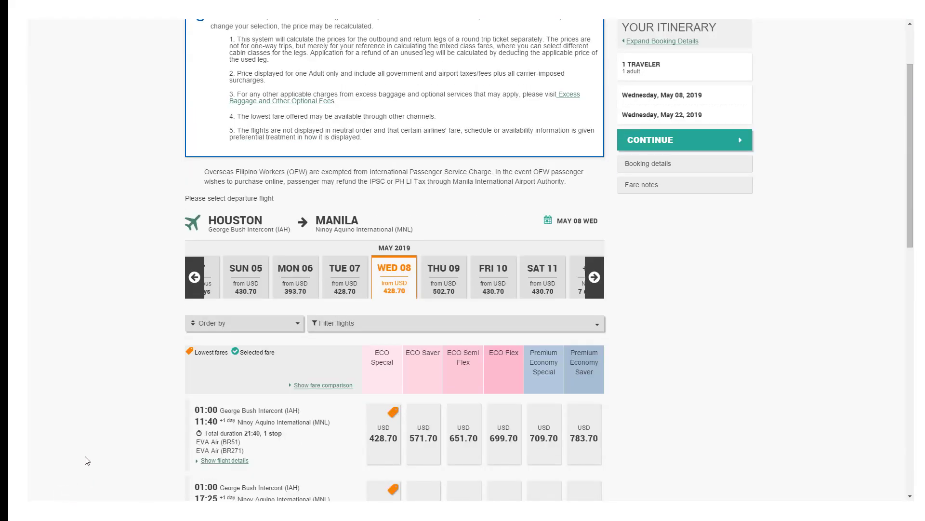
scroll(86, 460, "down", 3)
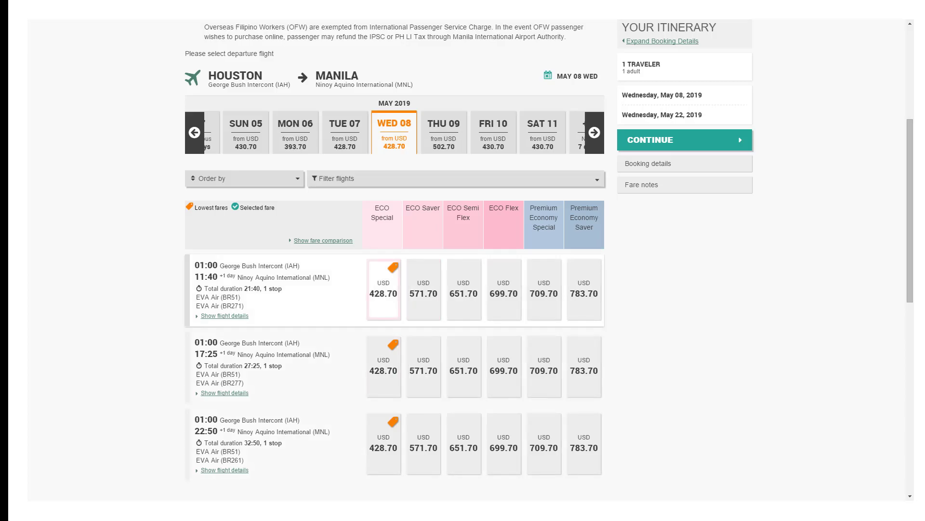
Pick the USD 428.70 ECO Special fare on the 01:00 May 8 departure.
left_click(383, 293)
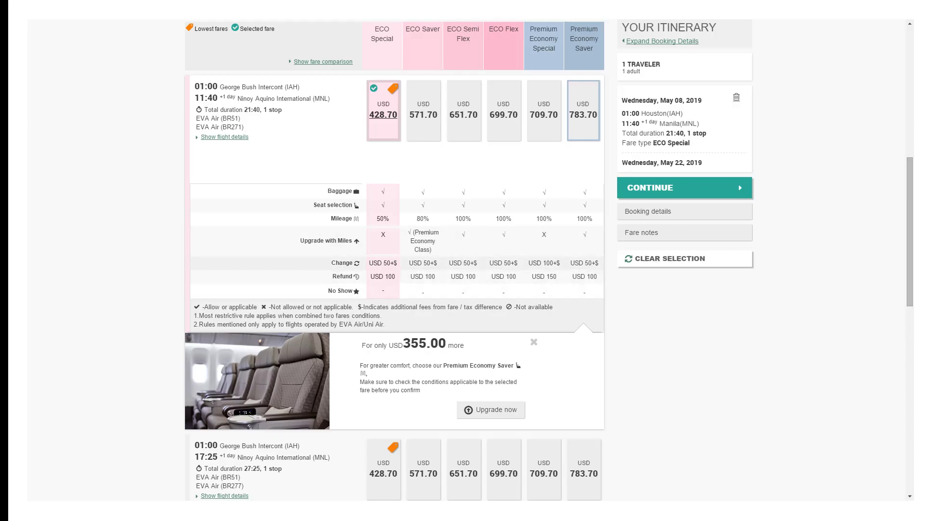
scroll(395, 260, "down", 3)
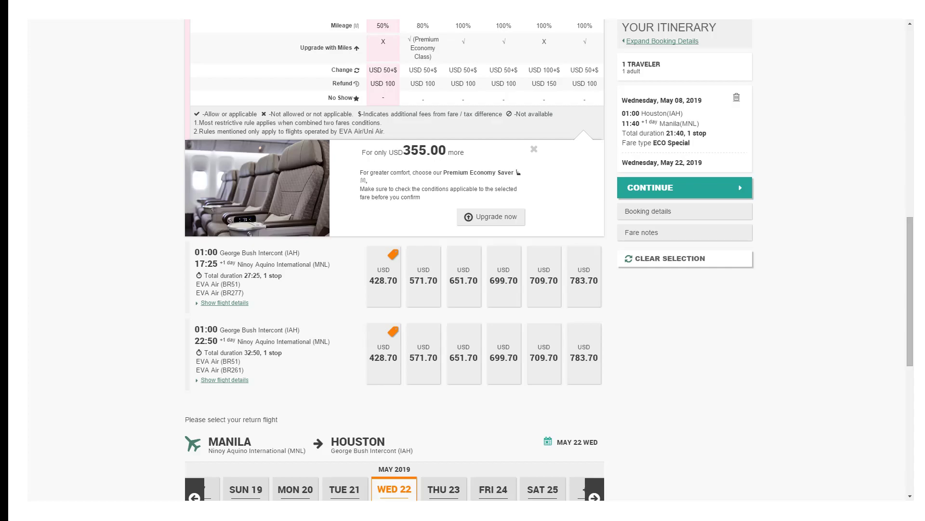
scroll(396, 260, "down", 2)
scroll(395, 260, "down", 2)
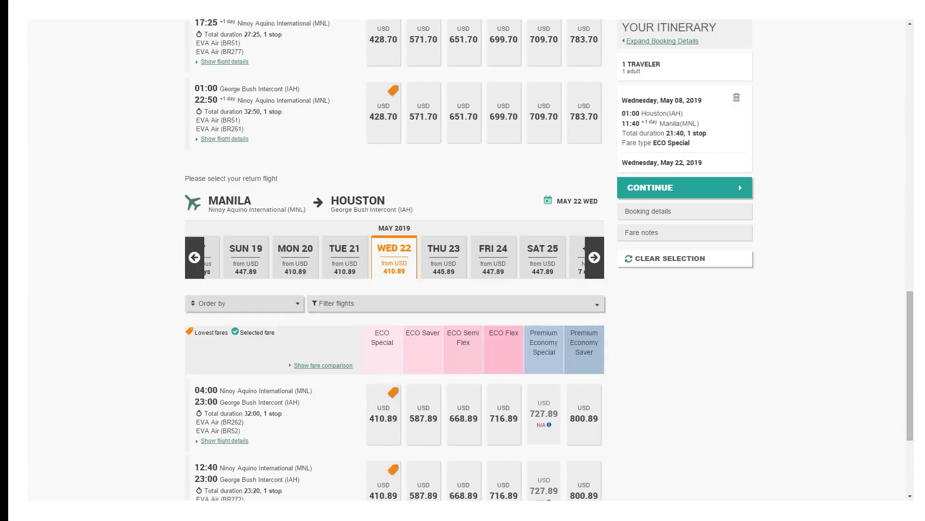
scroll(394, 261, "down", 1)
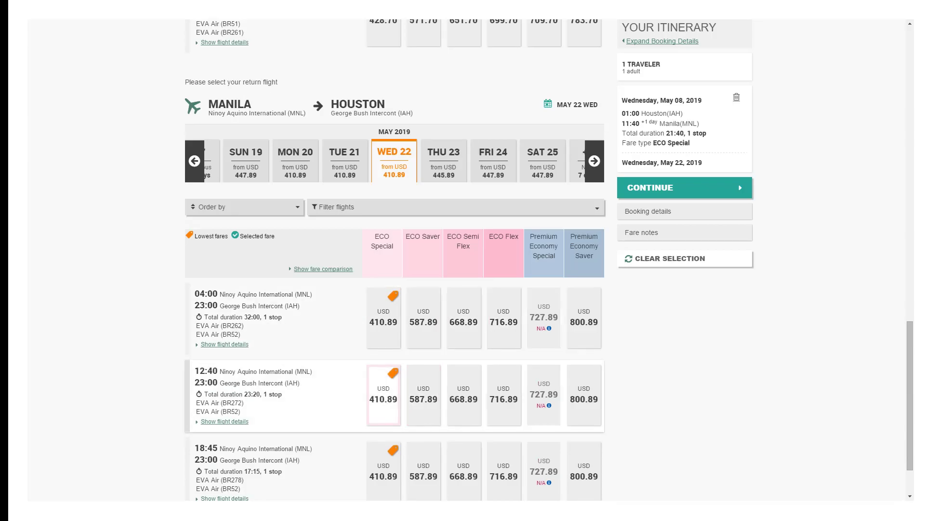
Select the USD 410.89 ECO Special fare on the 12:40 Manila return flight.
left_click(384, 398)
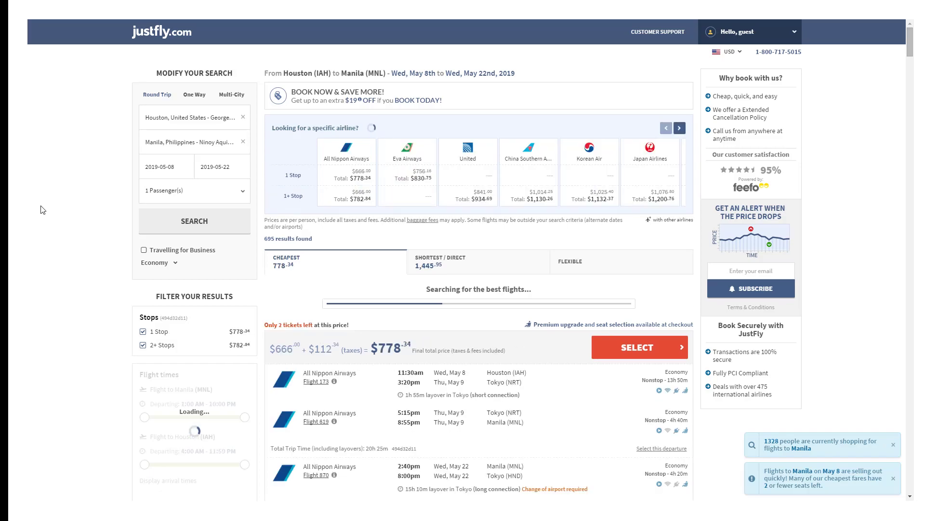
Filter JustFly results to Eva Airways one-stop fares using the airline matrix.
left_click(410, 179)
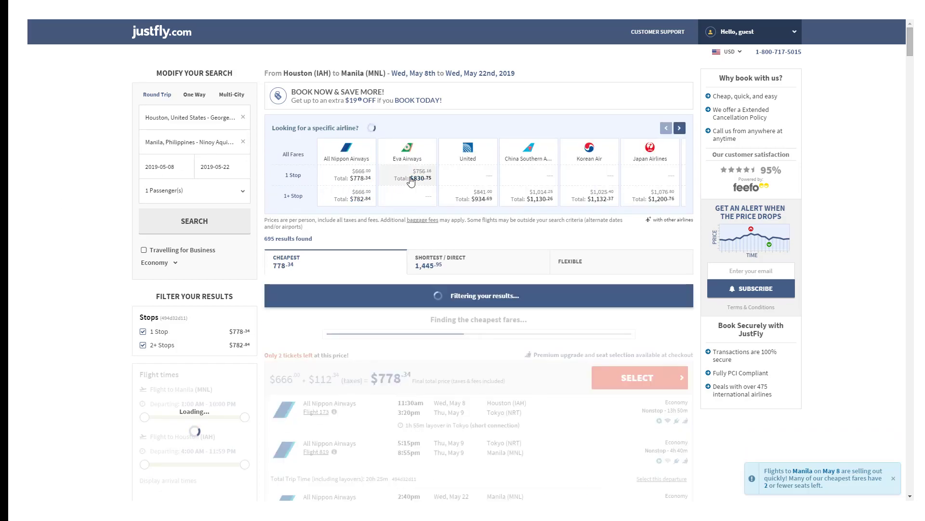
scroll(111, 320, "down", 2)
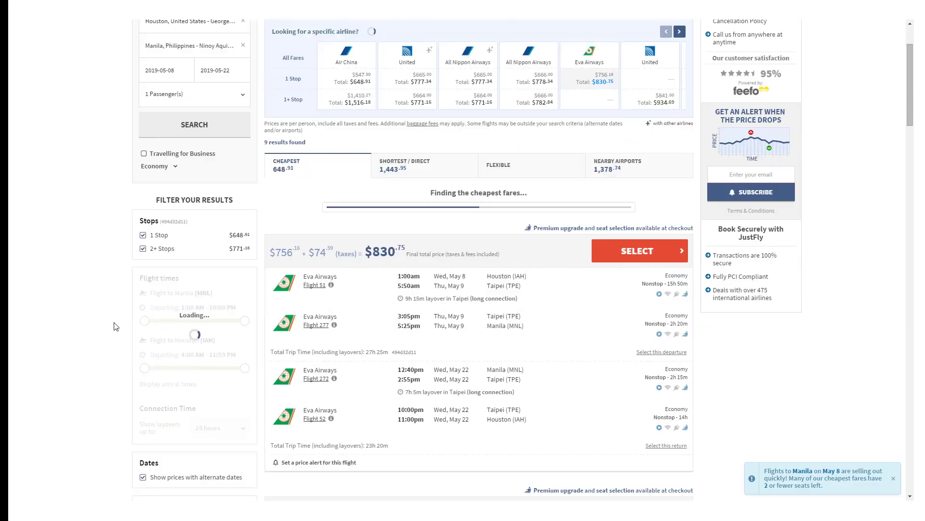
scroll(112, 320, "down", 1)
scroll(111, 320, "down", 1)
scroll(112, 320, "down", 1)
scroll(113, 320, "down", 2)
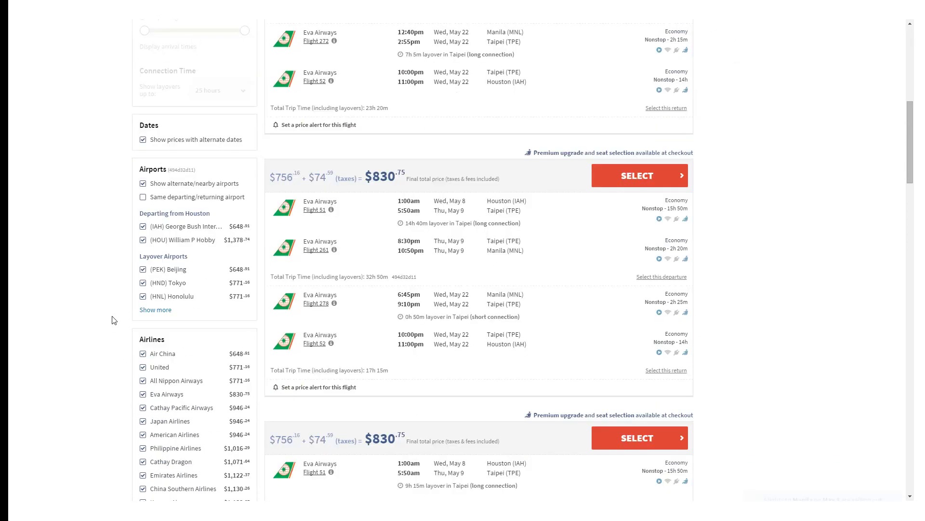
scroll(112, 320, "down", 3)
scroll(112, 321, "down", 1)
scroll(111, 320, "down", 3)
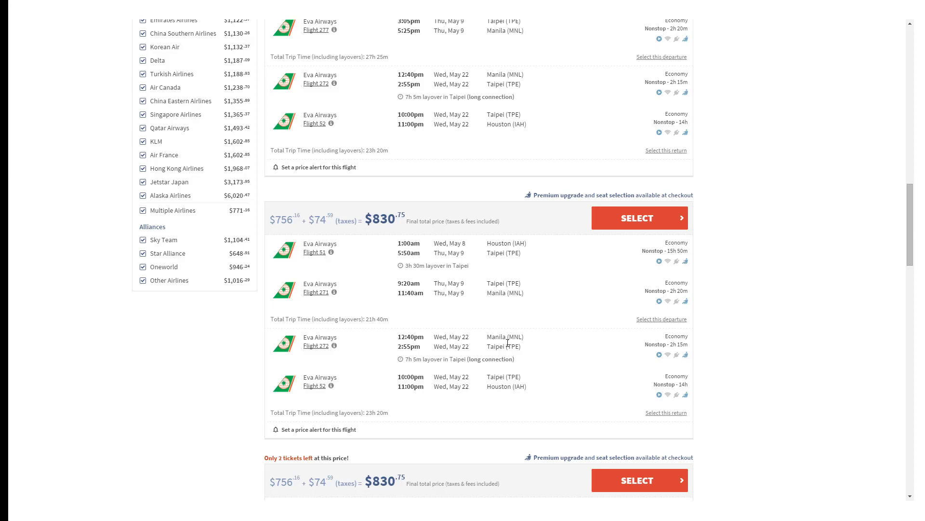
scroll(583, 372, "down", 1)
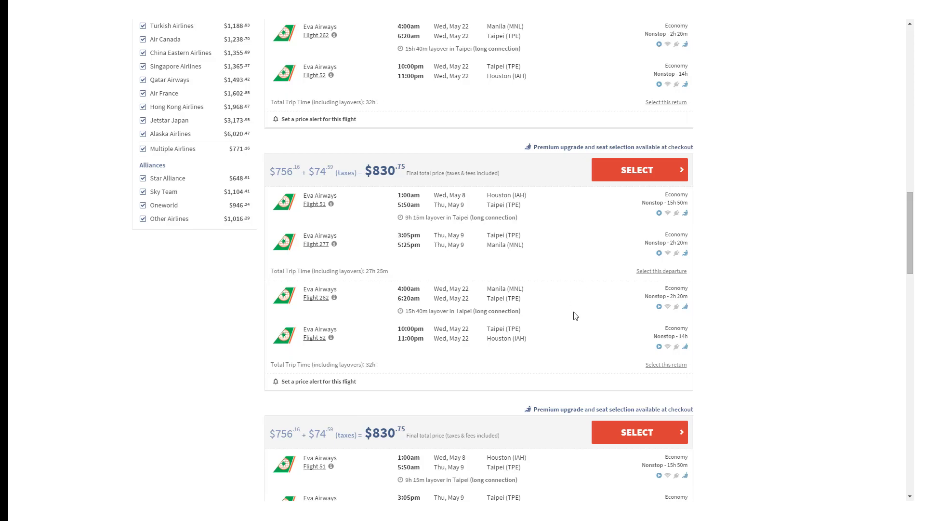
scroll(574, 316, "up", 1)
scroll(575, 315, "up", 2)
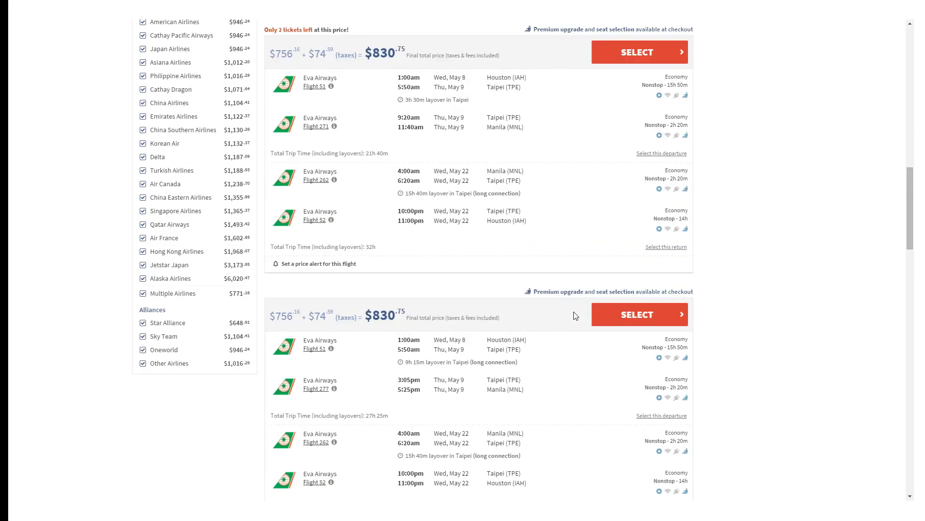
scroll(575, 315, "down", 3)
scroll(574, 316, "down", 3)
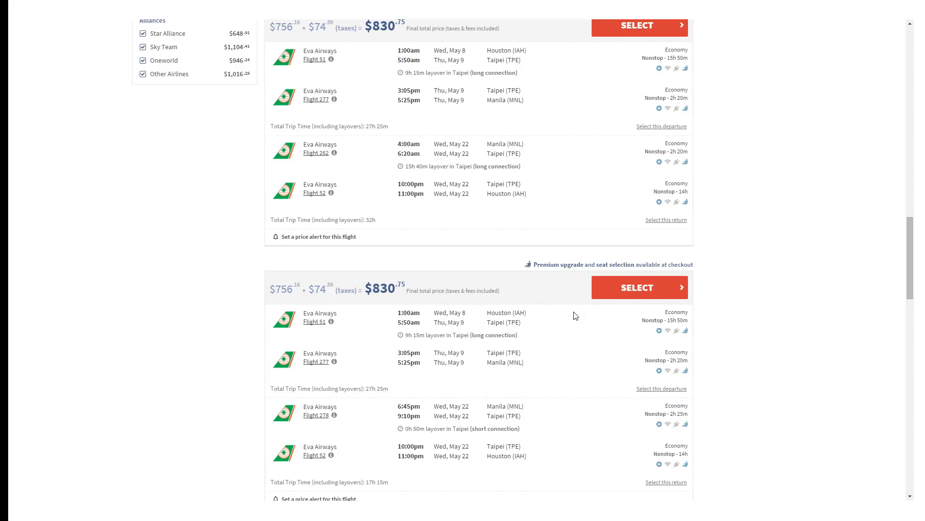
scroll(575, 316, "down", 3)
scroll(575, 316, "up", 3)
scroll(575, 315, "up", 3)
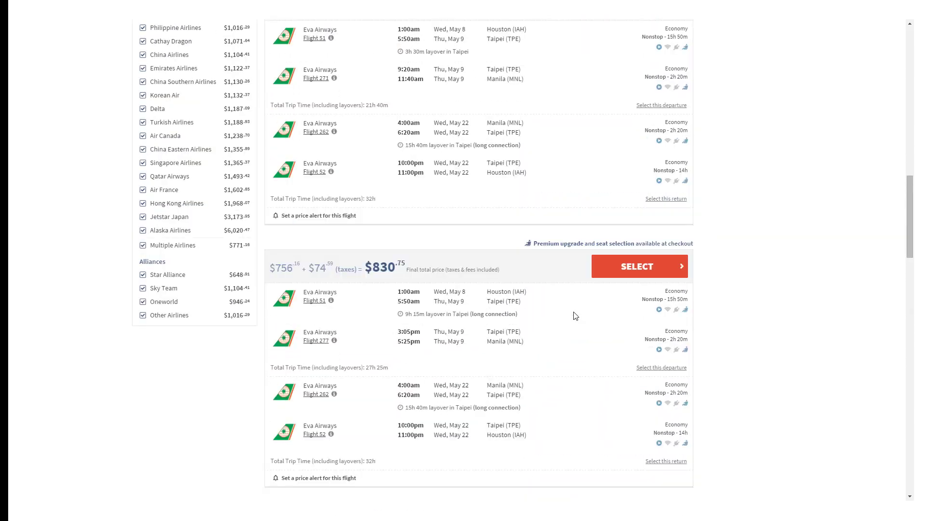
scroll(575, 315, "up", 2)
scroll(575, 316, "up", 2)
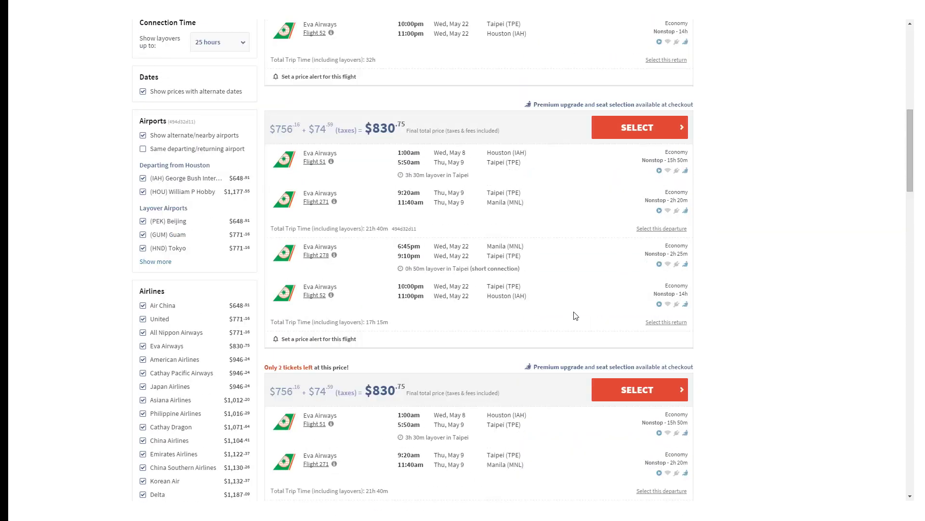
scroll(575, 315, "up", 2)
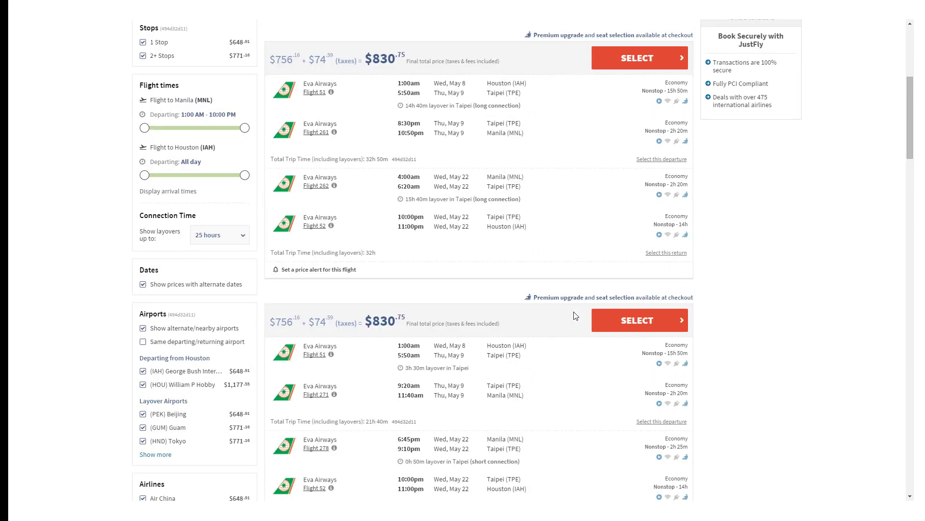
scroll(575, 316, "up", 2)
scroll(575, 315, "down", 2)
scroll(575, 315, "up", 2)
scroll(575, 315, "down", 3)
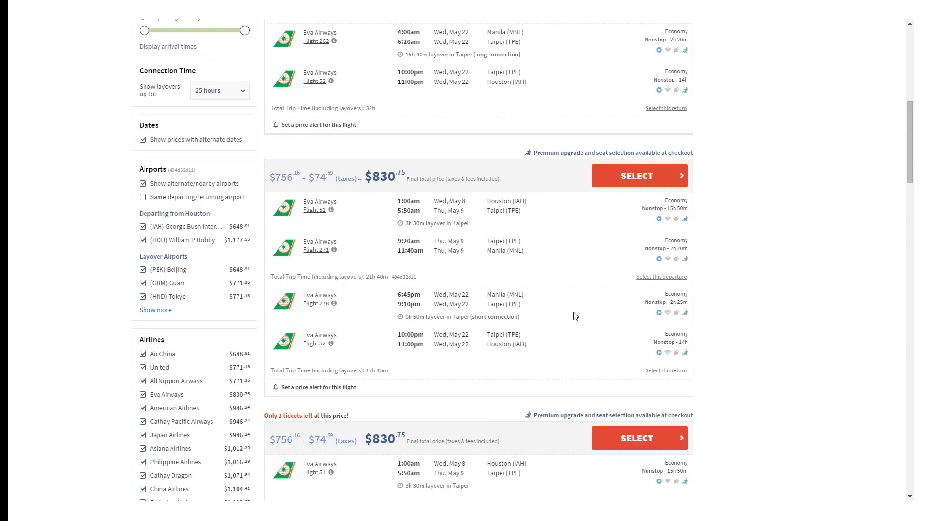
scroll(575, 315, "down", 3)
scroll(574, 315, "down", 3)
scroll(574, 315, "down", 3)
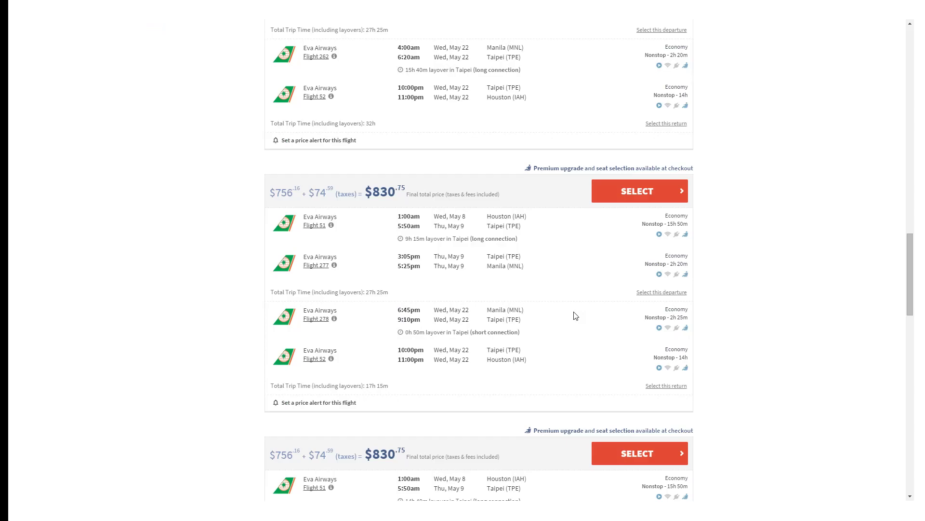
scroll(575, 315, "down", 3)
scroll(575, 315, "down", 3)
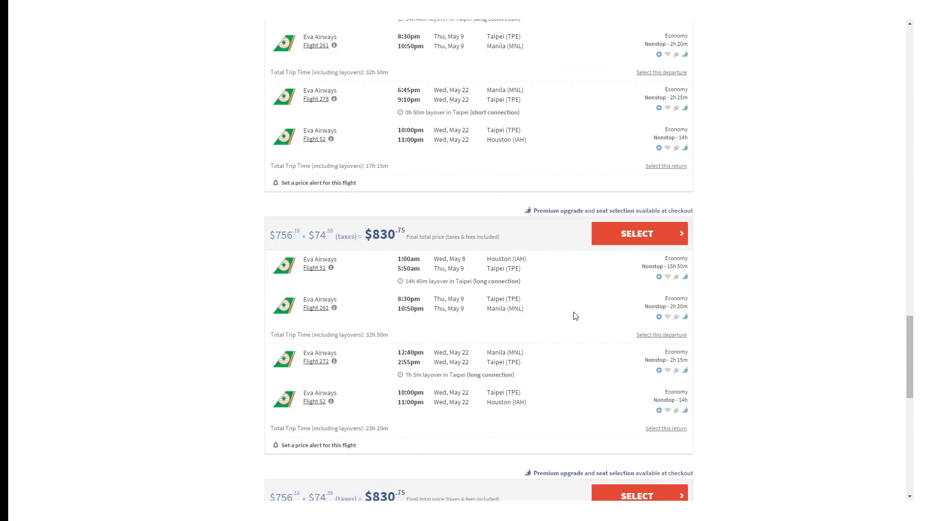
scroll(575, 316, "down", 3)
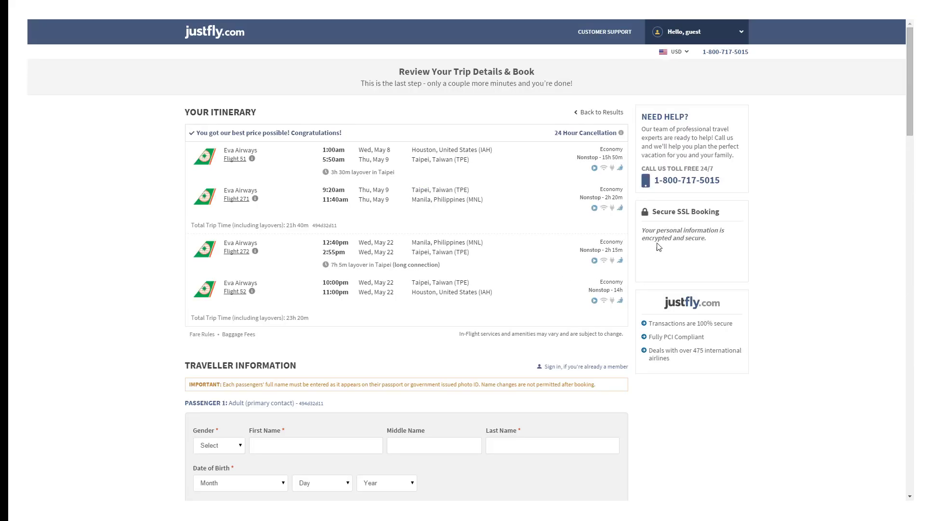
scroll(794, 333, "down", 2)
scroll(794, 358, "down", 5)
scroll(788, 356, "down", 3)
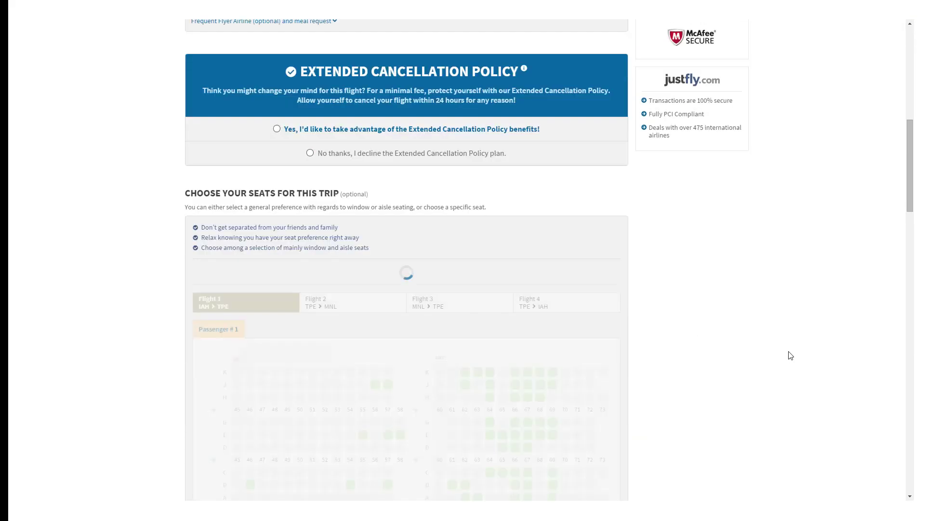
scroll(790, 356, "down", 1)
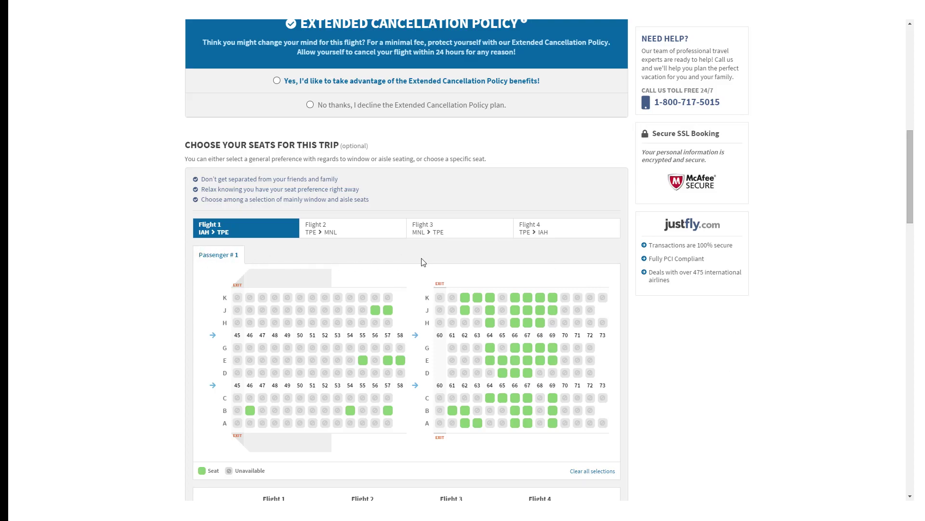
View the seat maps for the Taipei–Manila, Manila–Taipei and Taipei–Houston flights.
left_click(345, 232)
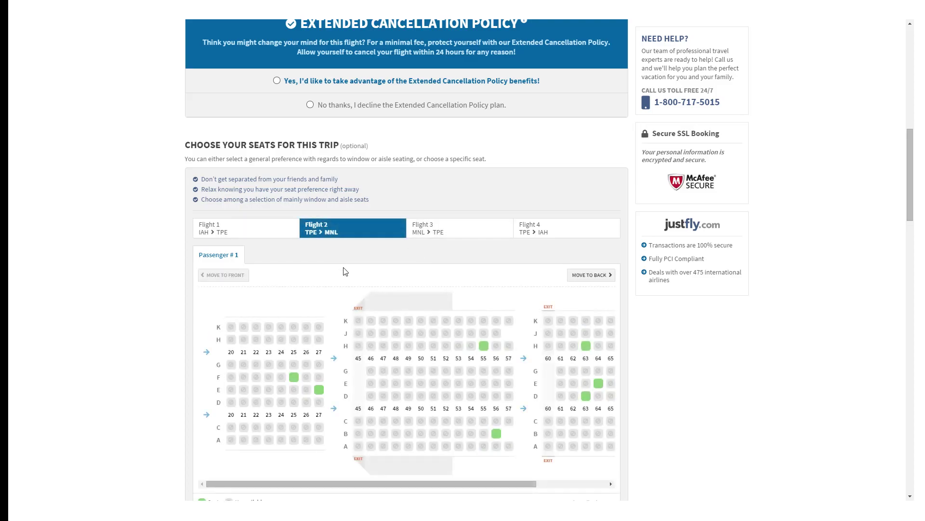
left_click_drag(453, 486, 511, 475)
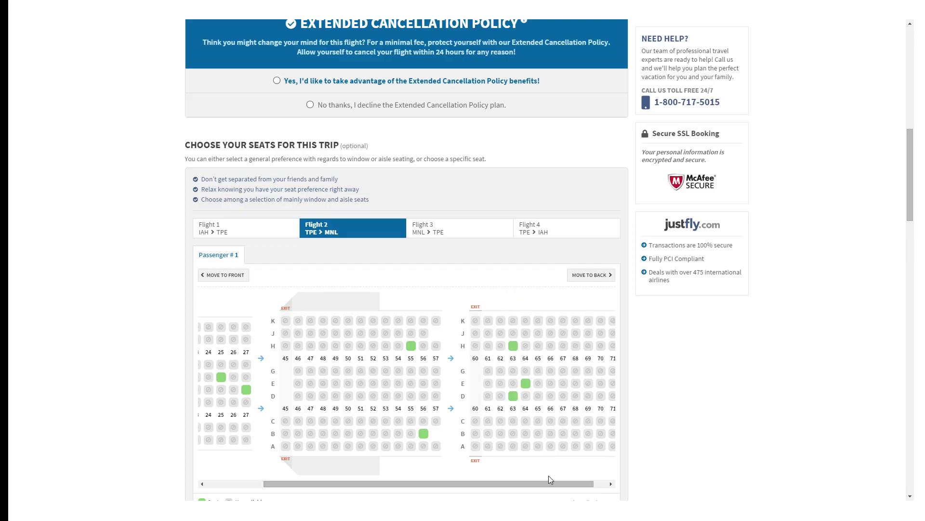
left_click(450, 230)
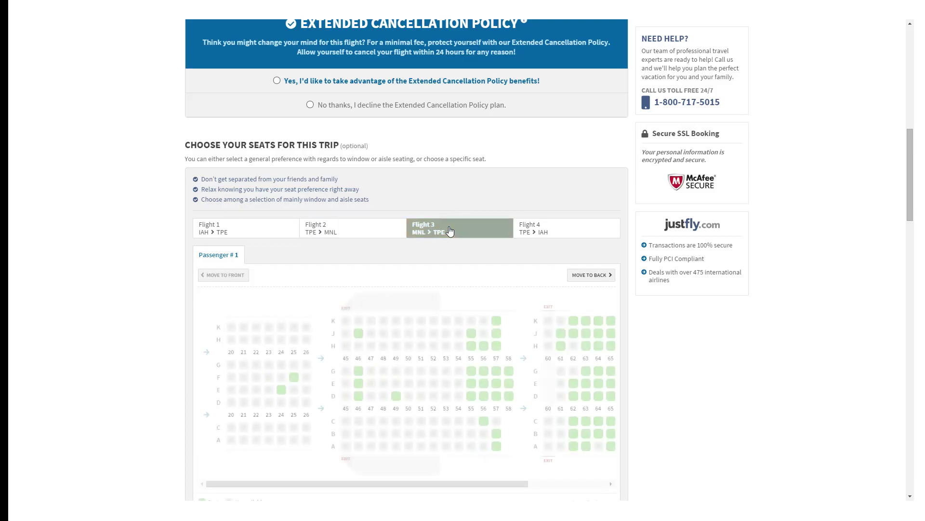
left_click_drag(502, 488, 544, 487)
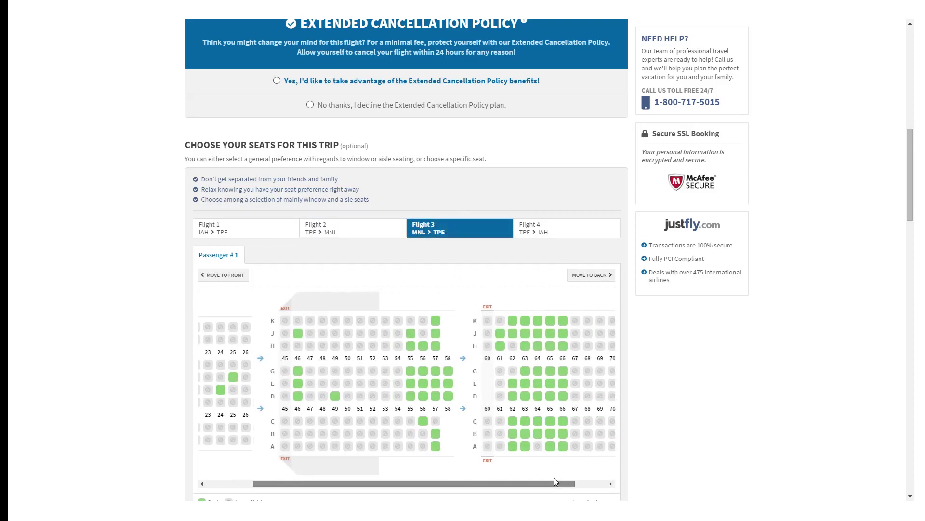
left_click(548, 237)
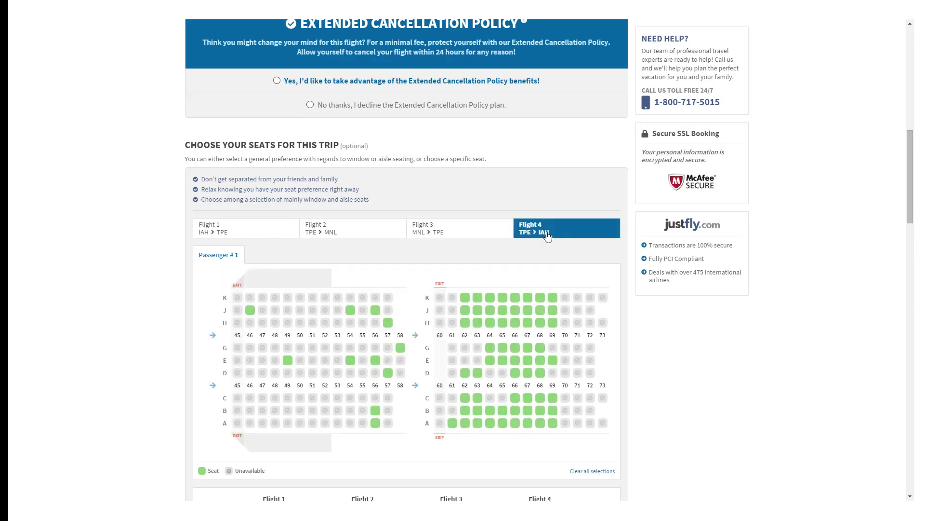